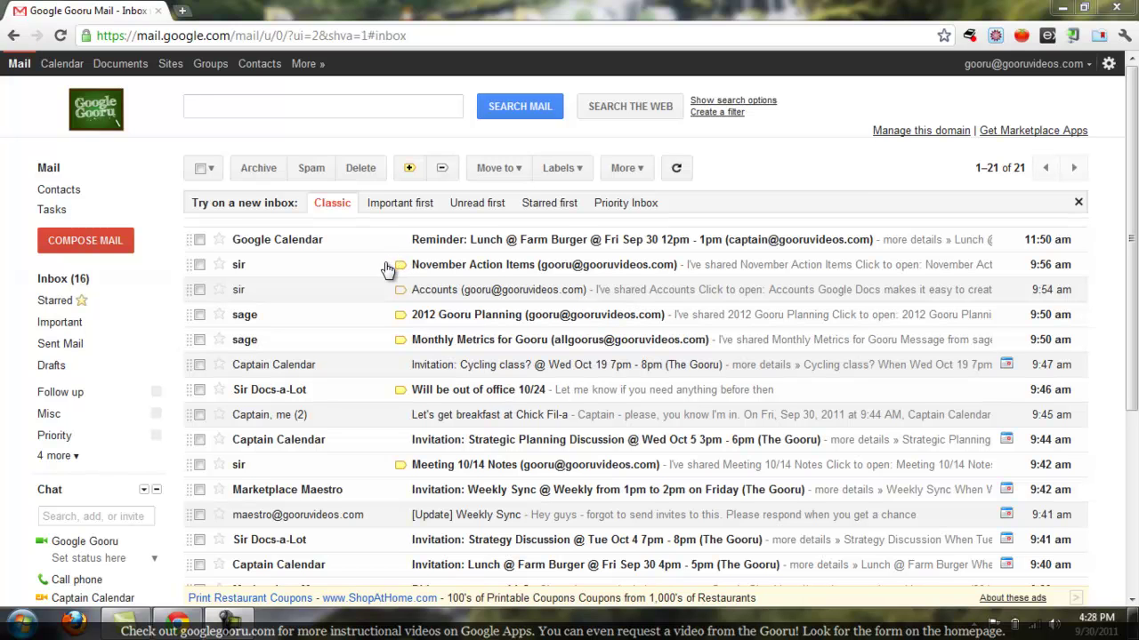
# - Open Google Docs from Gmail's top Google bar in a new tab
pyautogui.click(125, 66)
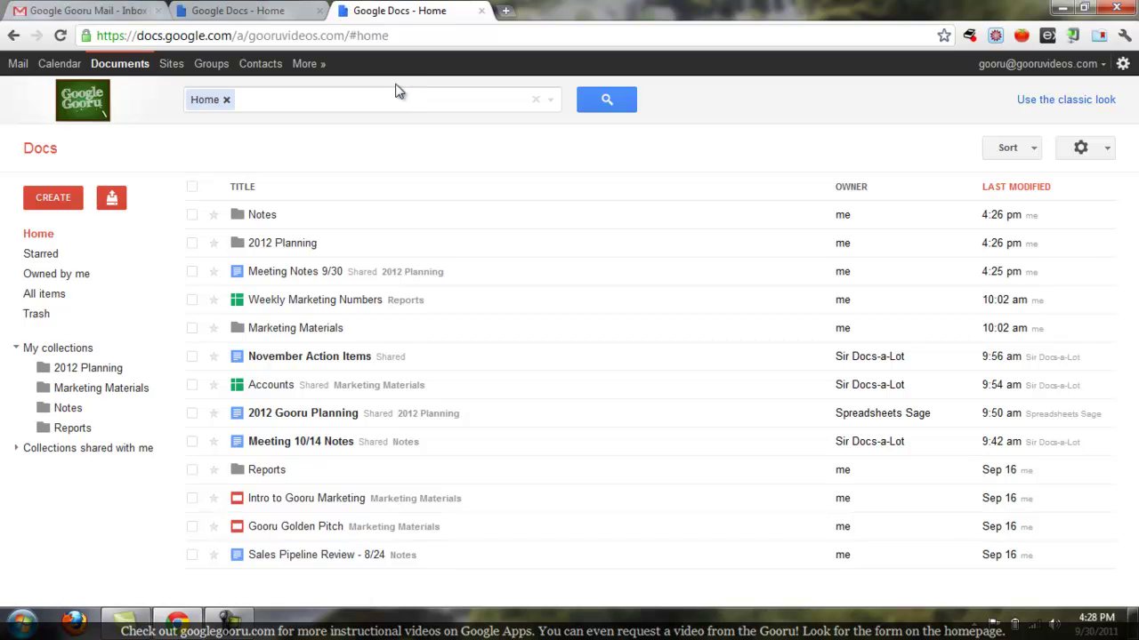
# - Close the duplicate Docs home tab and show the CREATE new-item list
pyautogui.hotkey('ctrl', 'w')
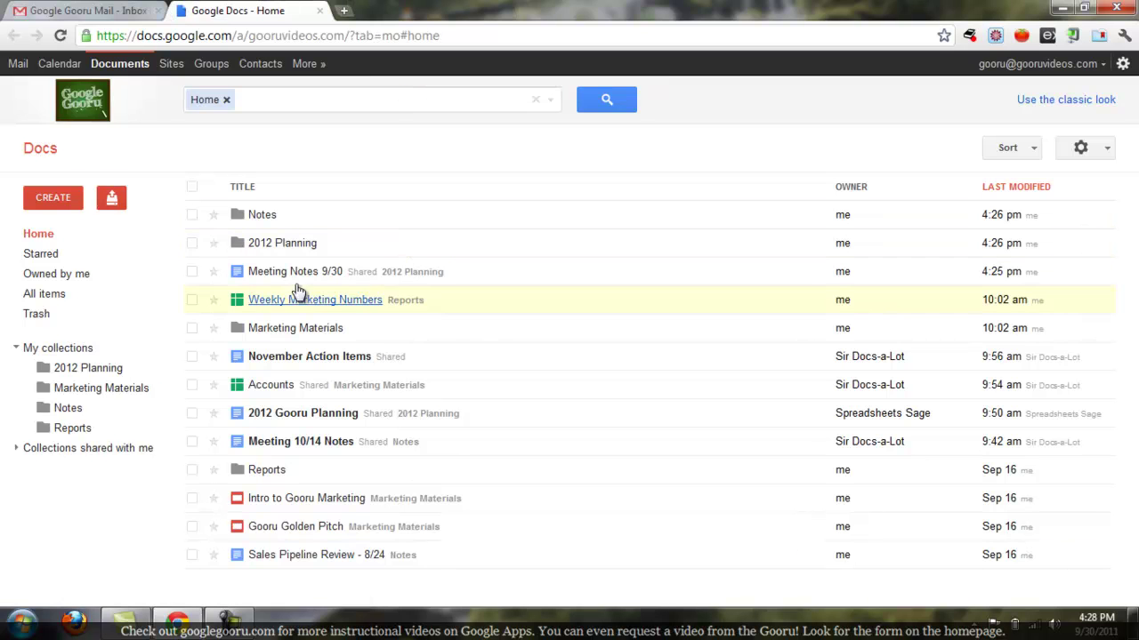
pyautogui.click(69, 201)
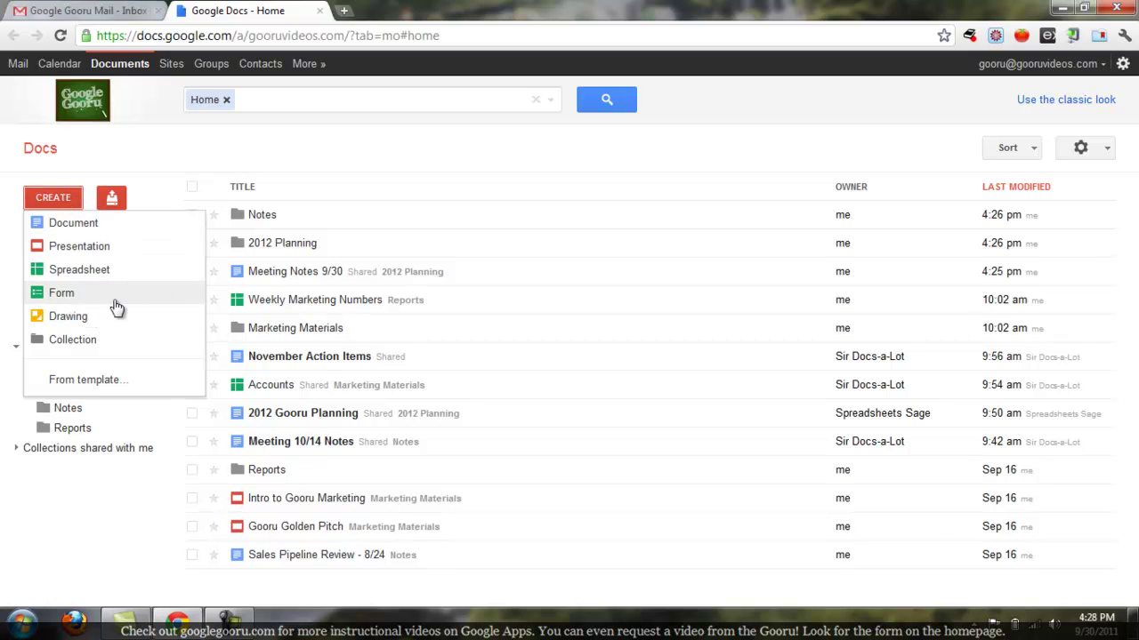
# - Create a document titled 'Meeting Notes 9/30' containing 'These are my meeting notes.'
pyautogui.click(94, 226)
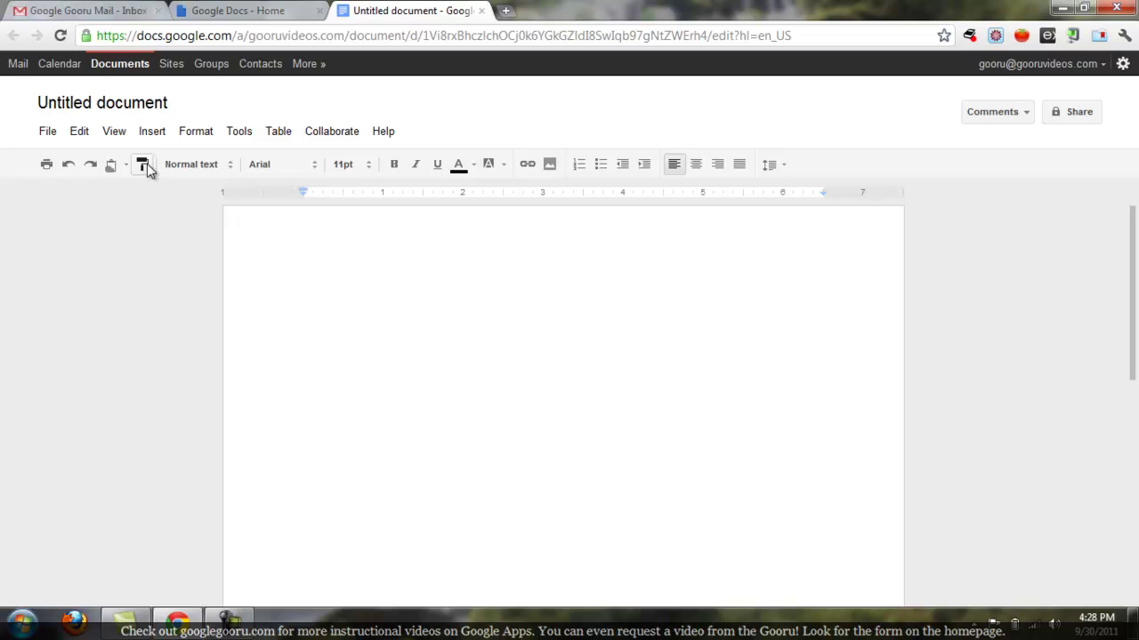
pyautogui.click(147, 105)
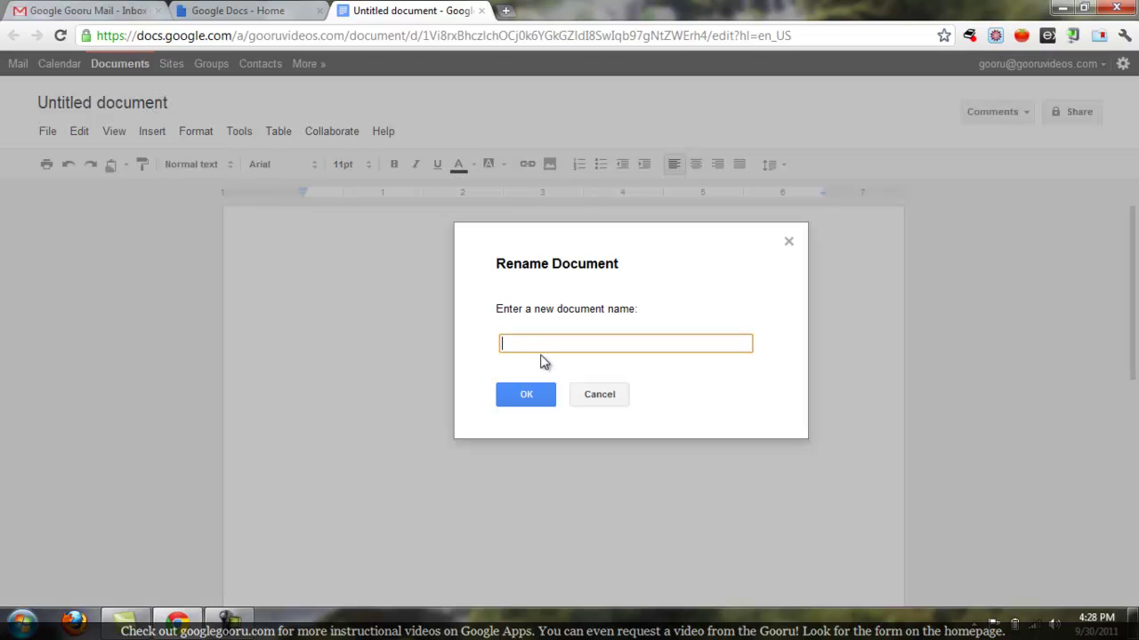
pyautogui.write('Meeting Note')
pyautogui.write('s 9/30')
pyautogui.press('Return')
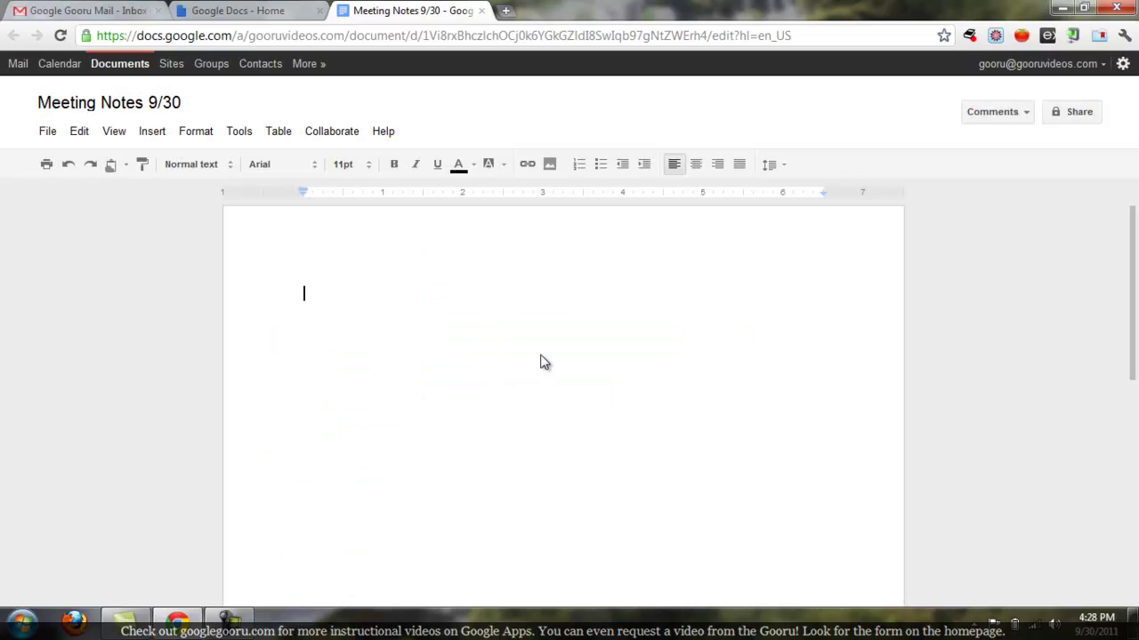
pyautogui.write('These are ')
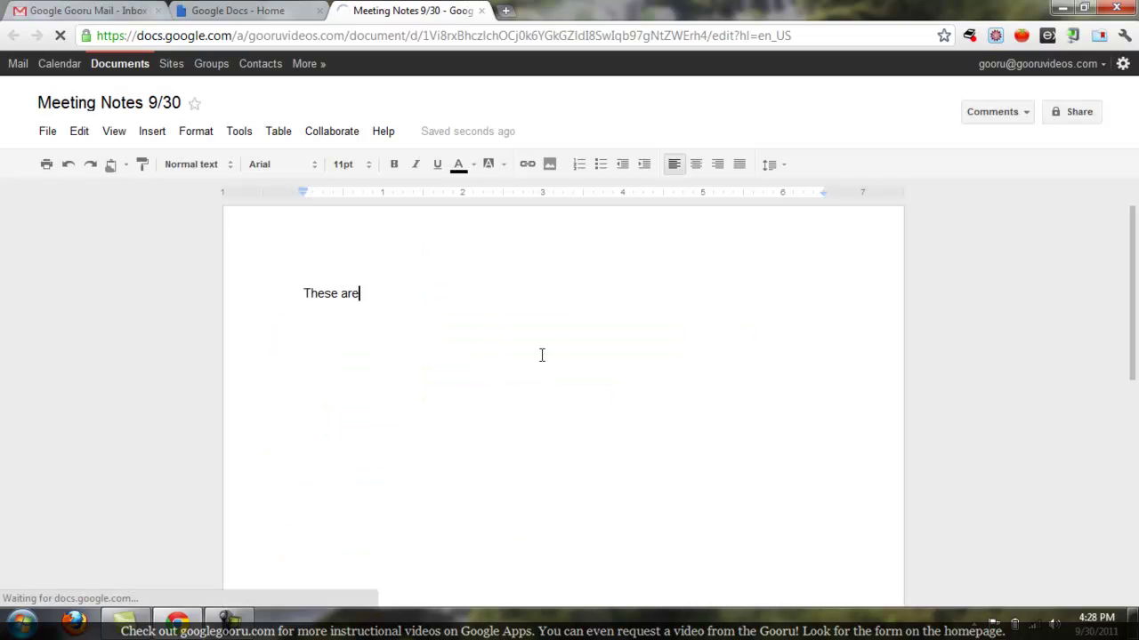
pyautogui.write('my meeting not')
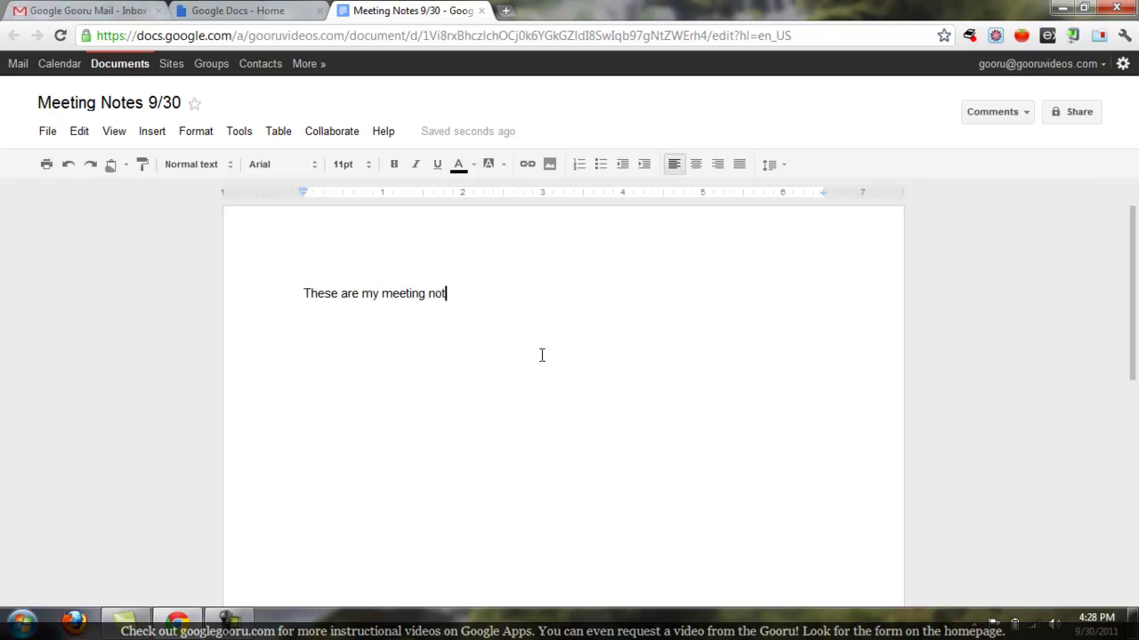
pyautogui.write('es.')
# - Format 'These are my meeting notes.' as bold, italic, underlined, red, 14 pt
pyautogui.moveTo(462, 294); pyautogui.dragTo(302, 289)
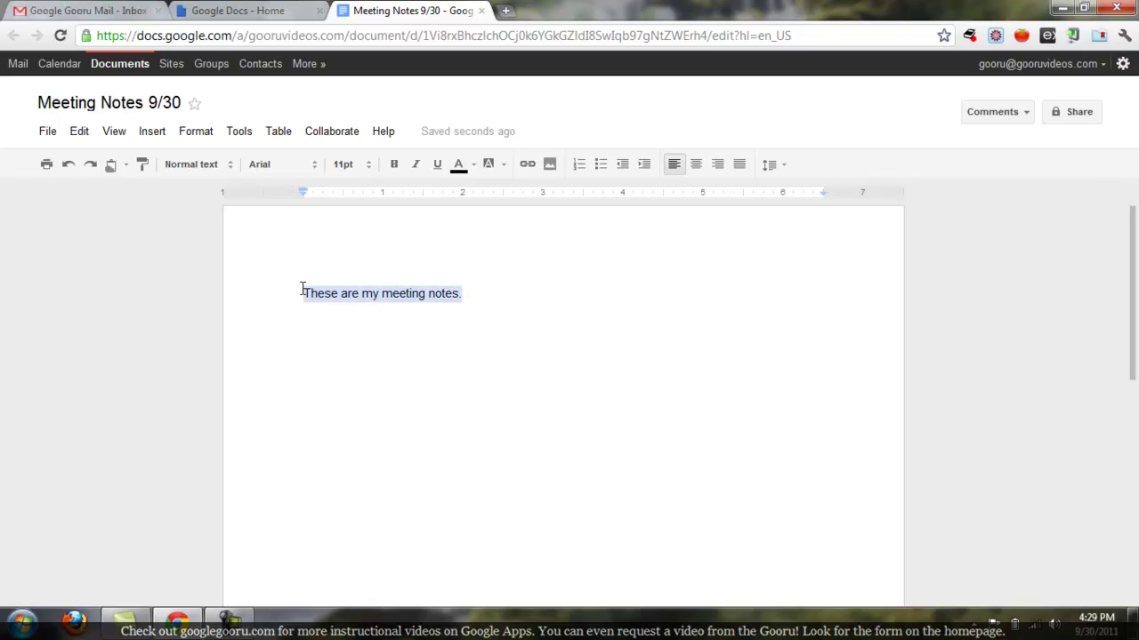
pyautogui.click(394, 166)
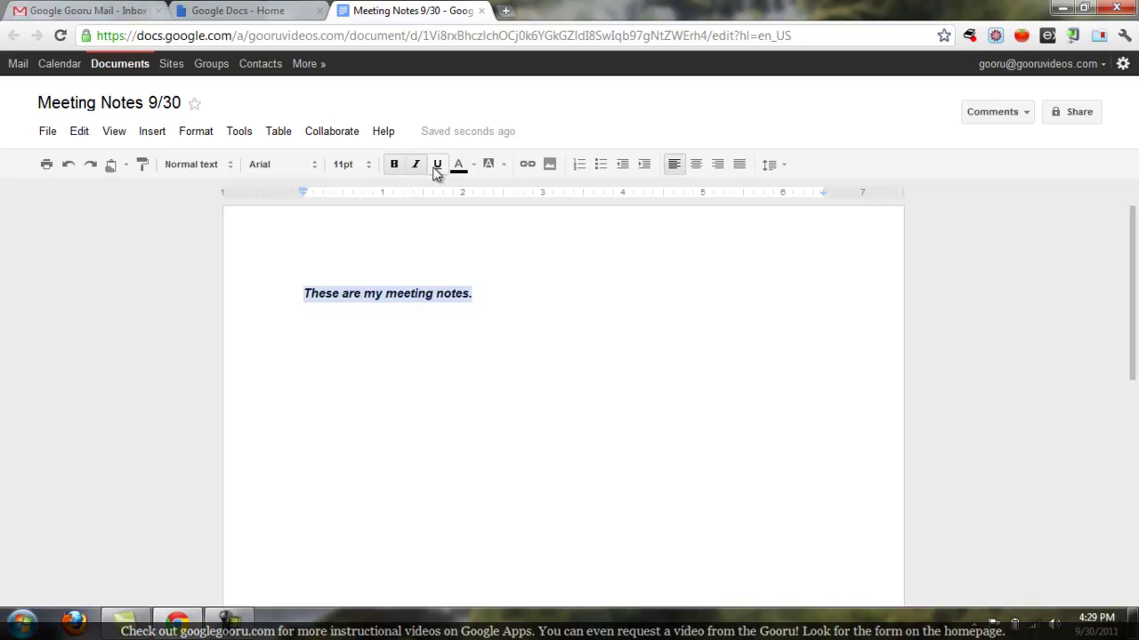
pyautogui.click(436, 166)
pyautogui.click(470, 211)
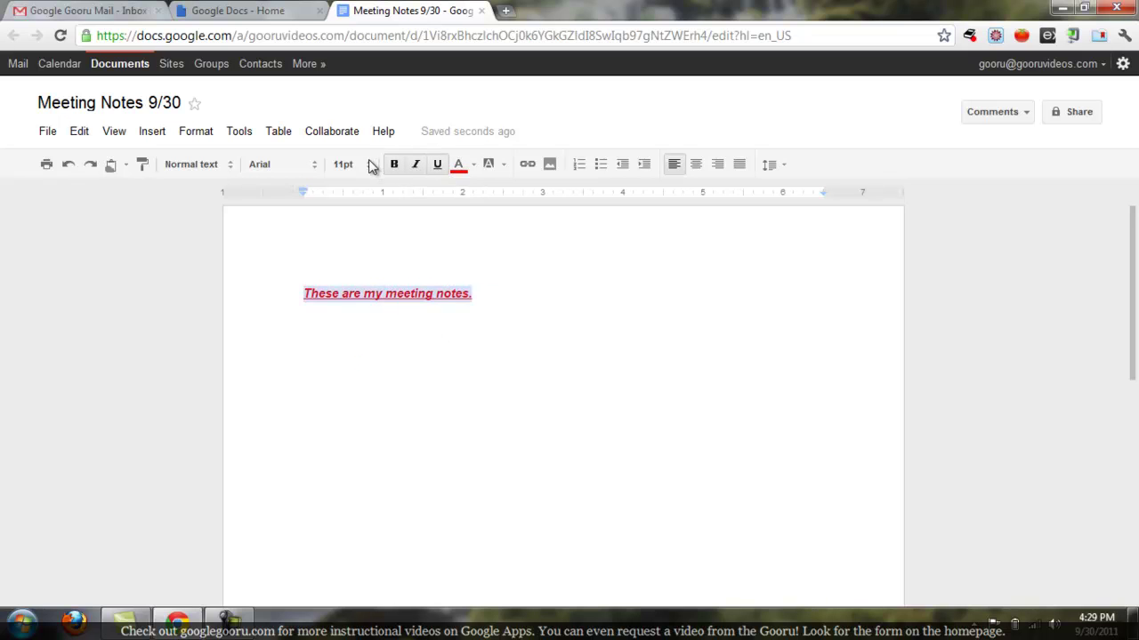
pyautogui.click(367, 164)
pyautogui.click(356, 306)
pyautogui.click(569, 305)
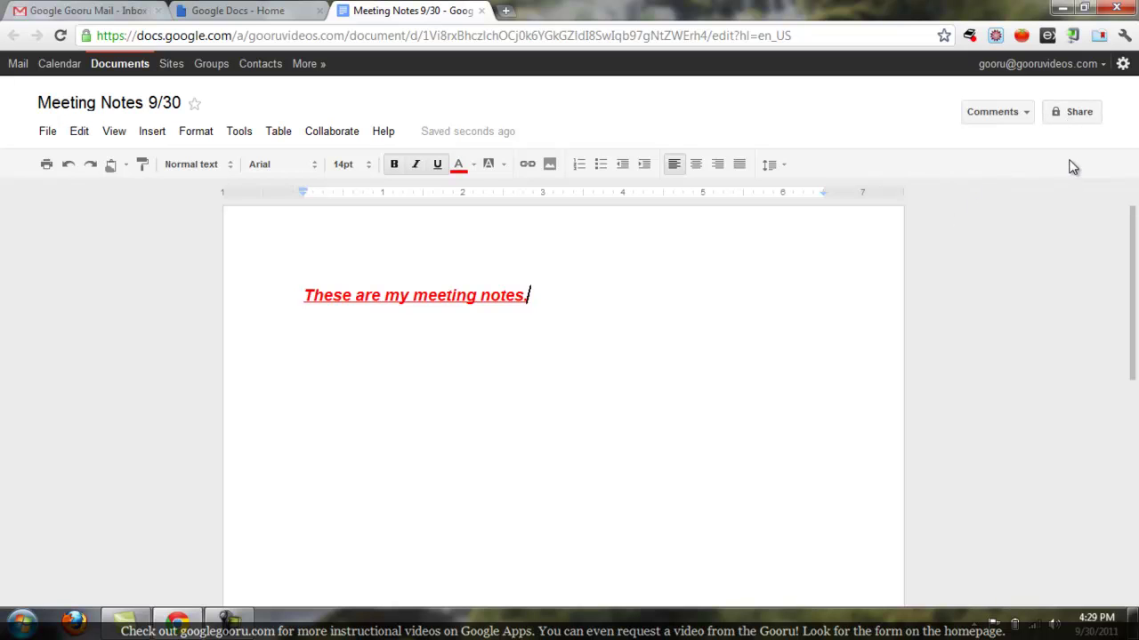
# - Share the document with a contact as editor, adding a note about today's meeting notes
pyautogui.click(1078, 113)
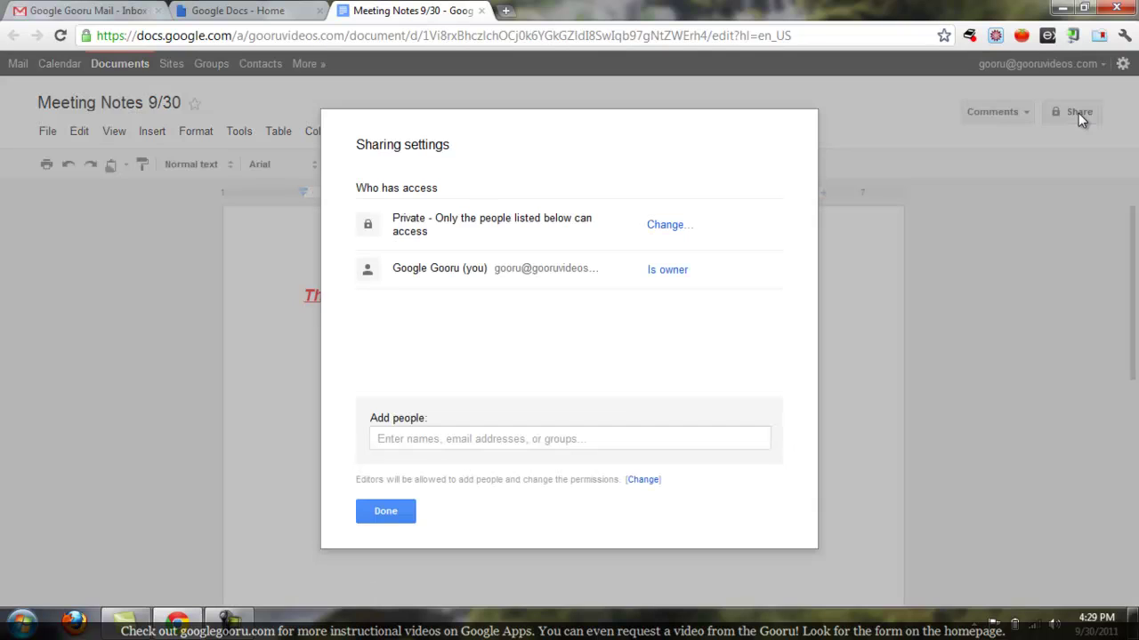
pyautogui.click(566, 438)
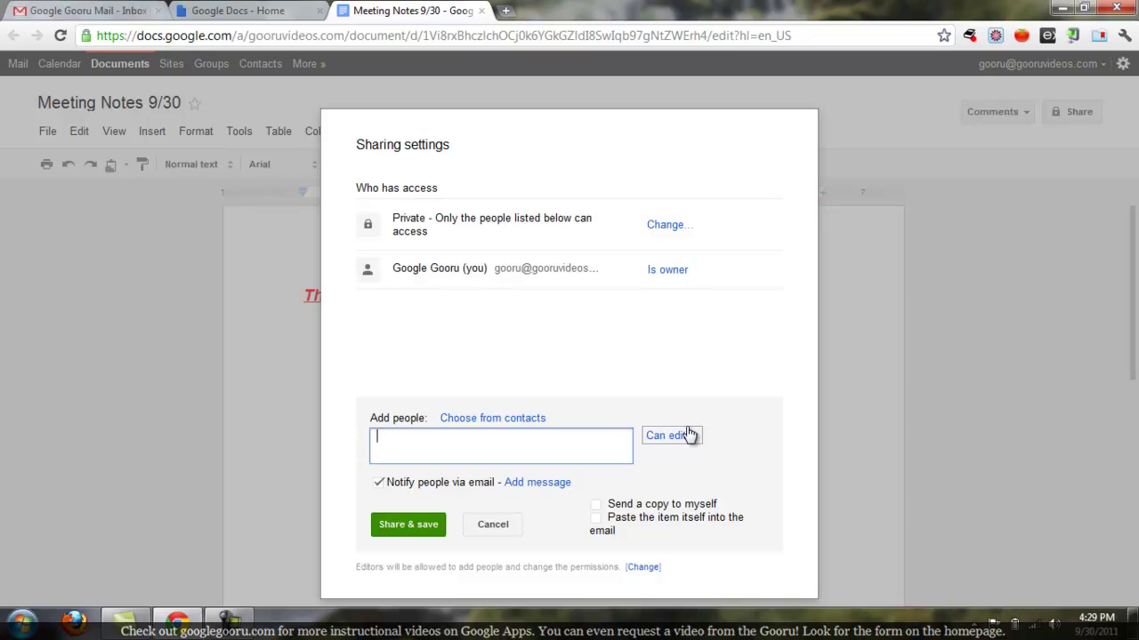
pyautogui.write('capt')
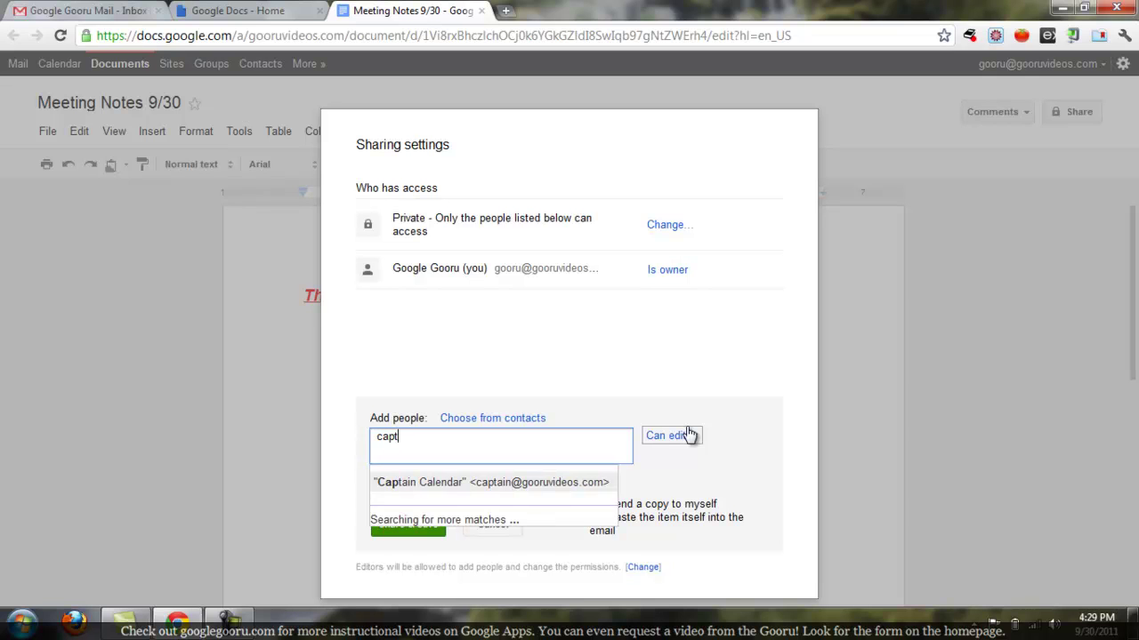
pyautogui.write('a')
pyautogui.press('Return')
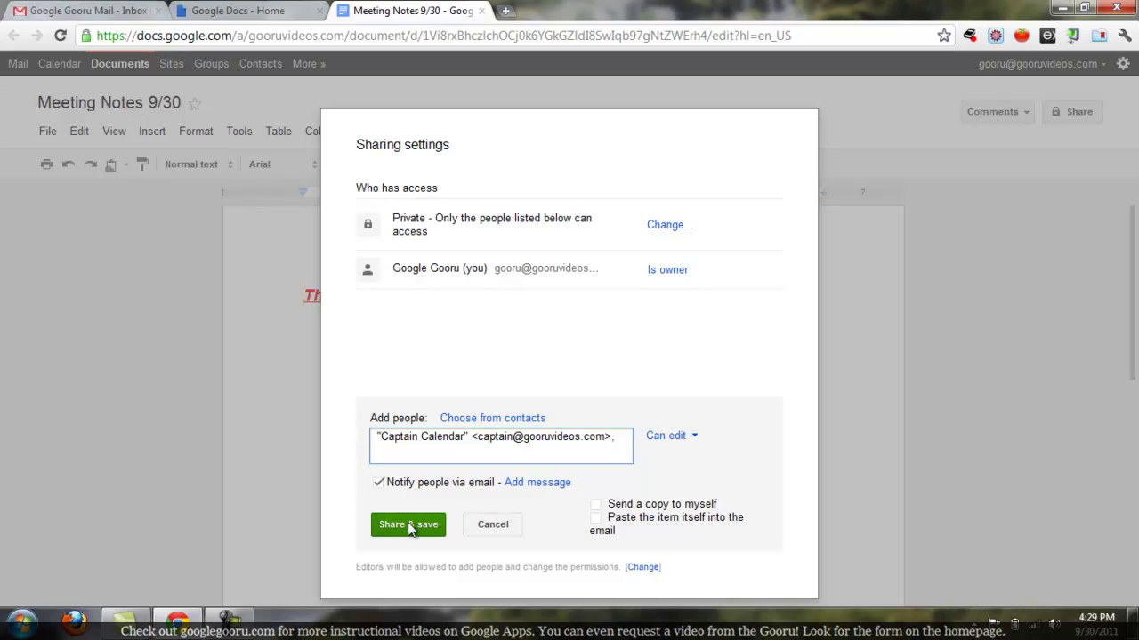
pyautogui.click(523, 485)
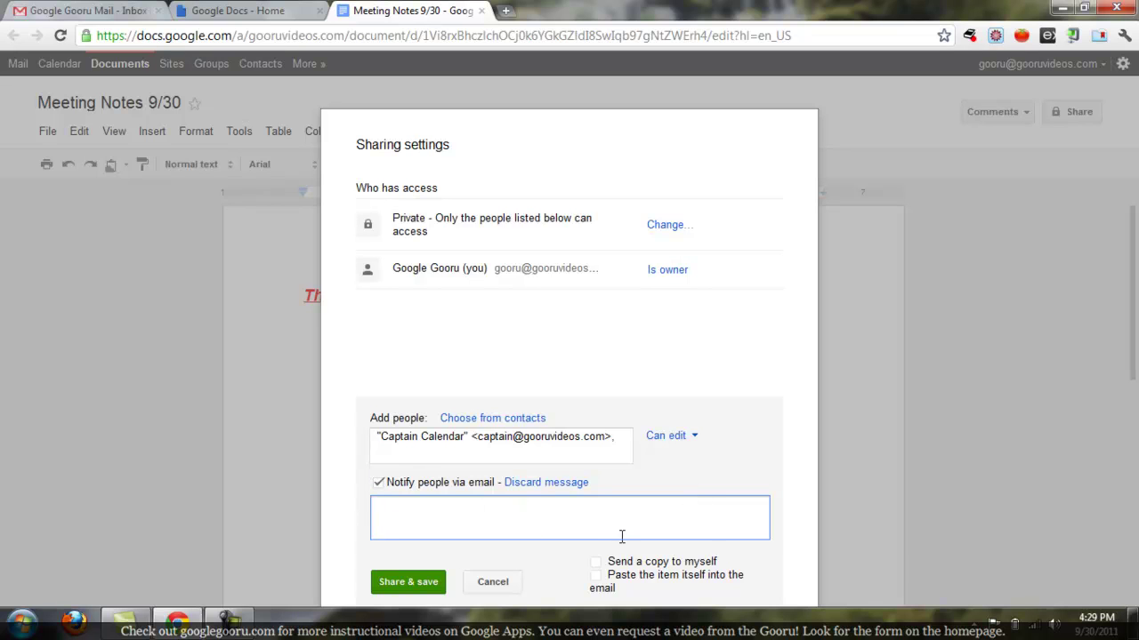
pyautogui.write('Captain ')
pyautogui.write('- here are my meeting ')
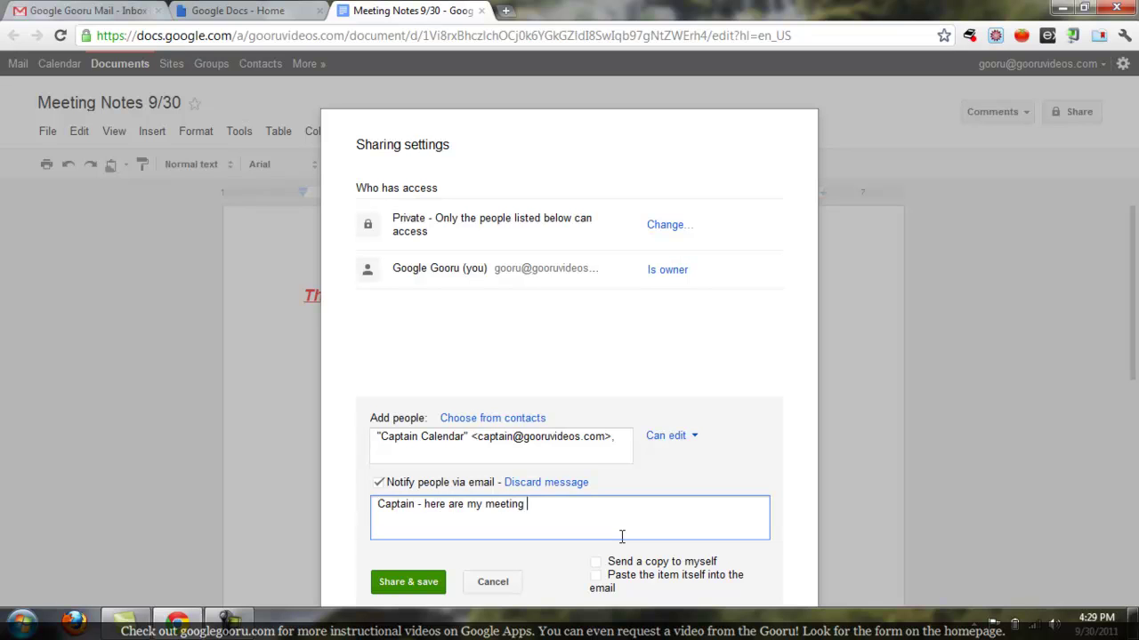
pyautogui.write('notes from today. ')
pyautogui.write('- Gooruy')
pyautogui.press('BackSpace')
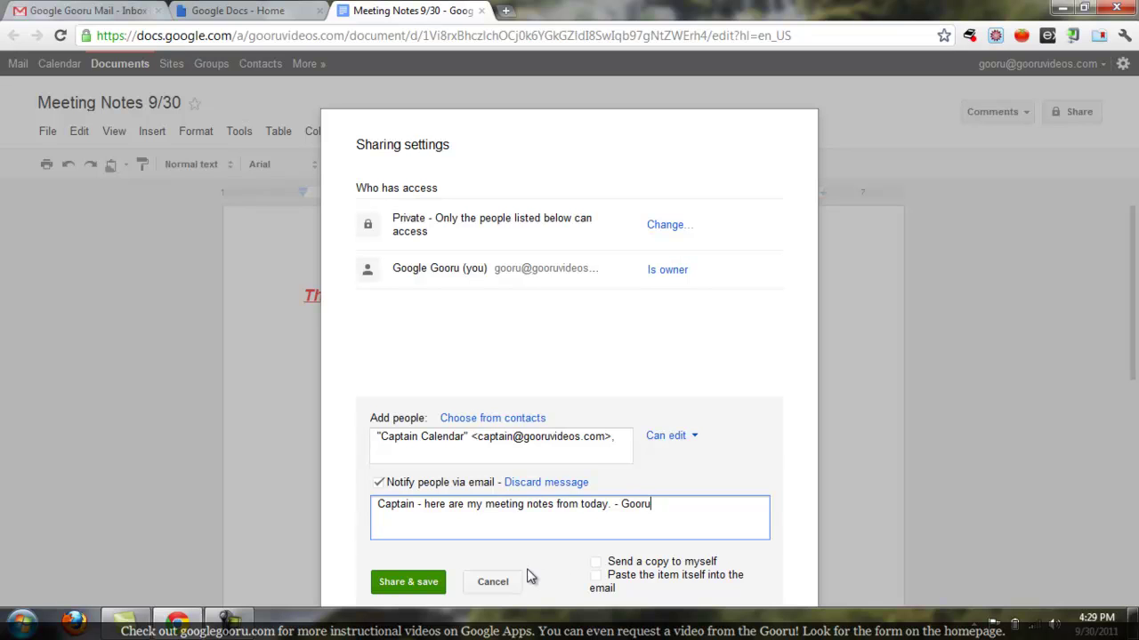
pyautogui.click(421, 583)
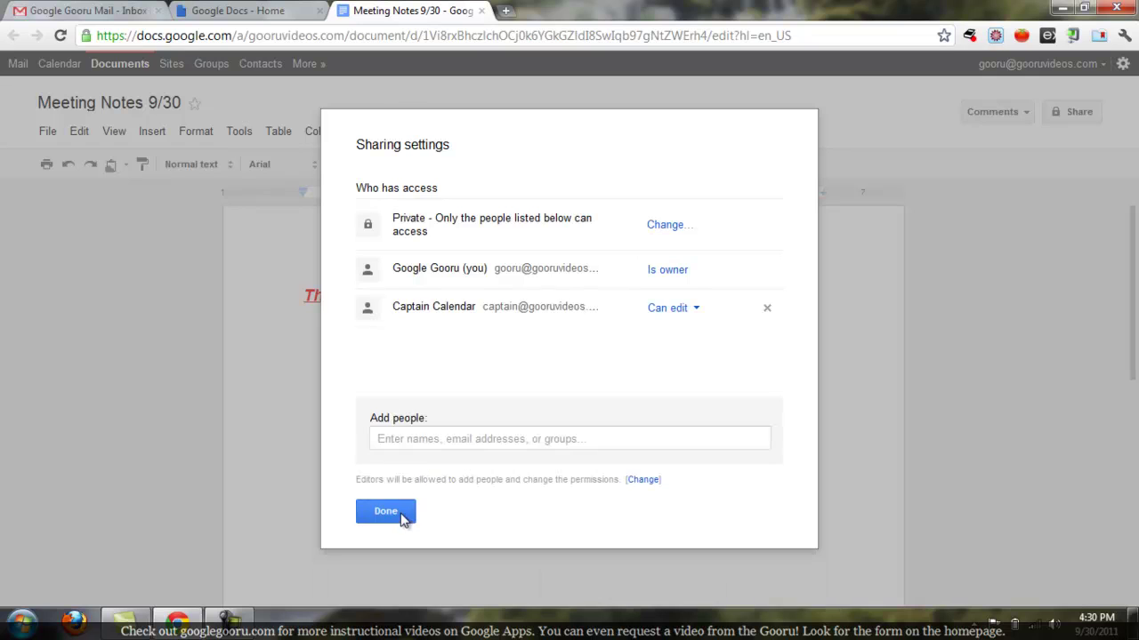
pyautogui.click(400, 513)
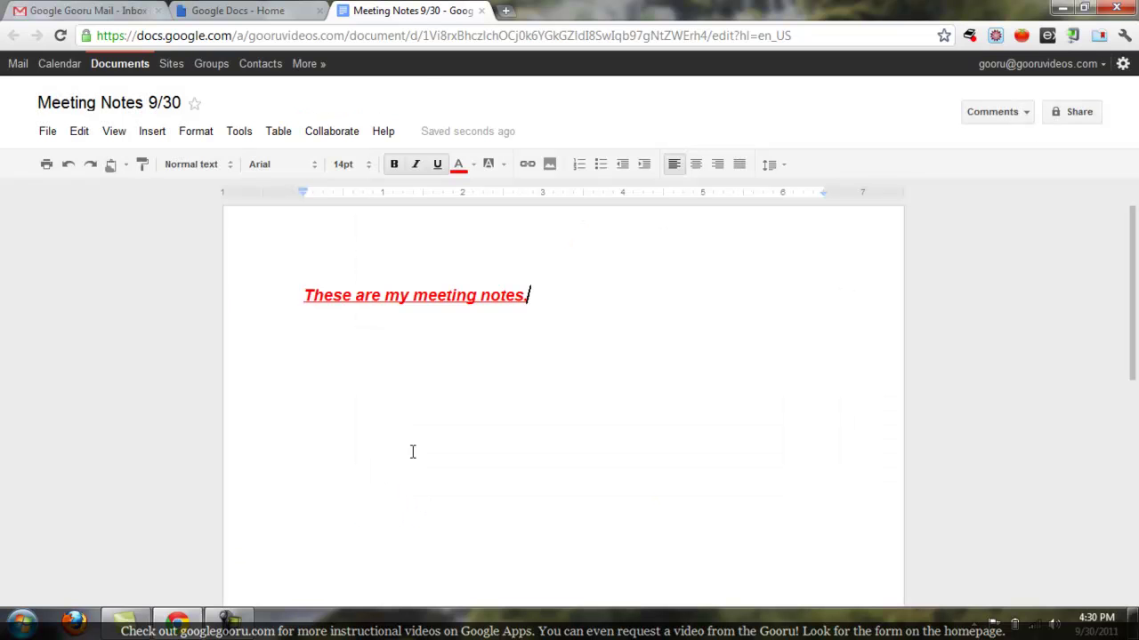
# - Close the meeting notes document and return to the Docs home list
pyautogui.click(481, 10)
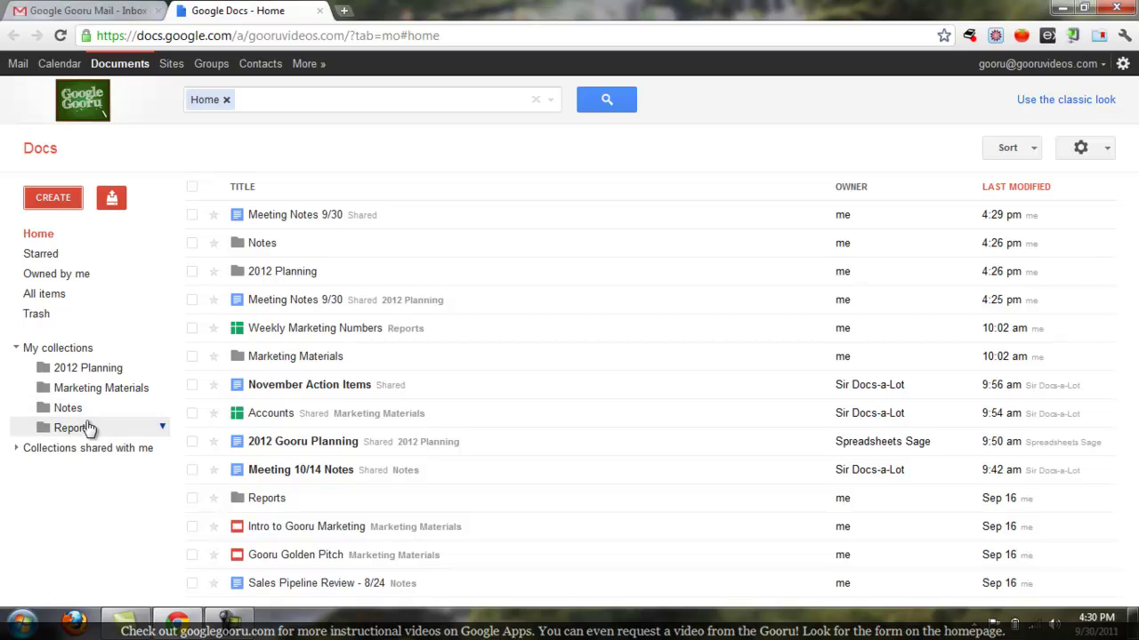
pyautogui.click(64, 202)
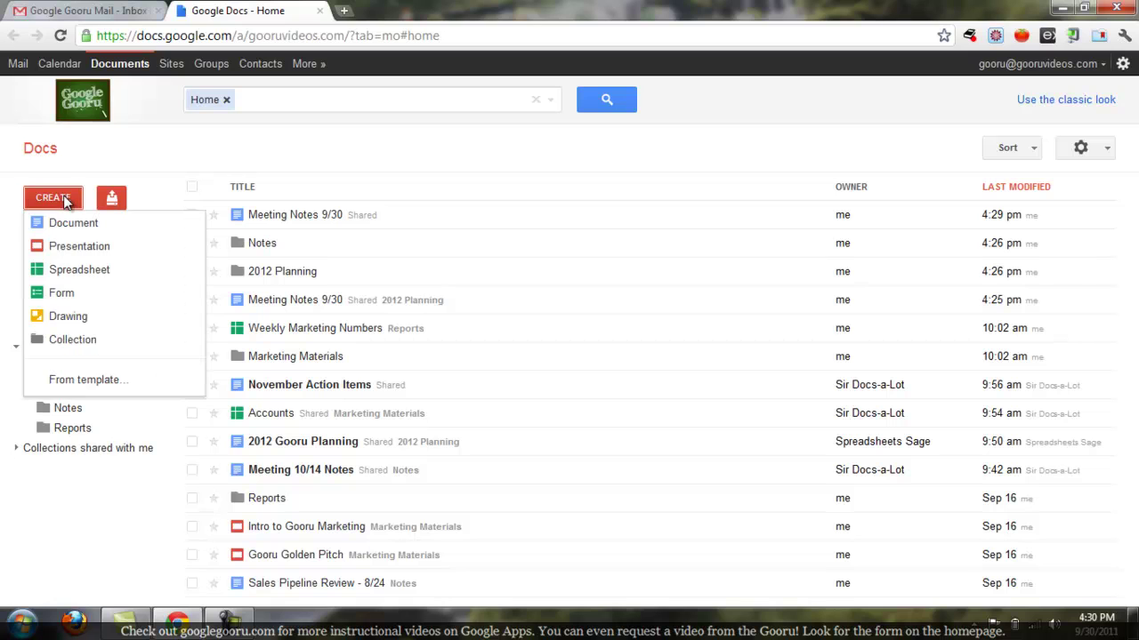
pyautogui.click(372, 158)
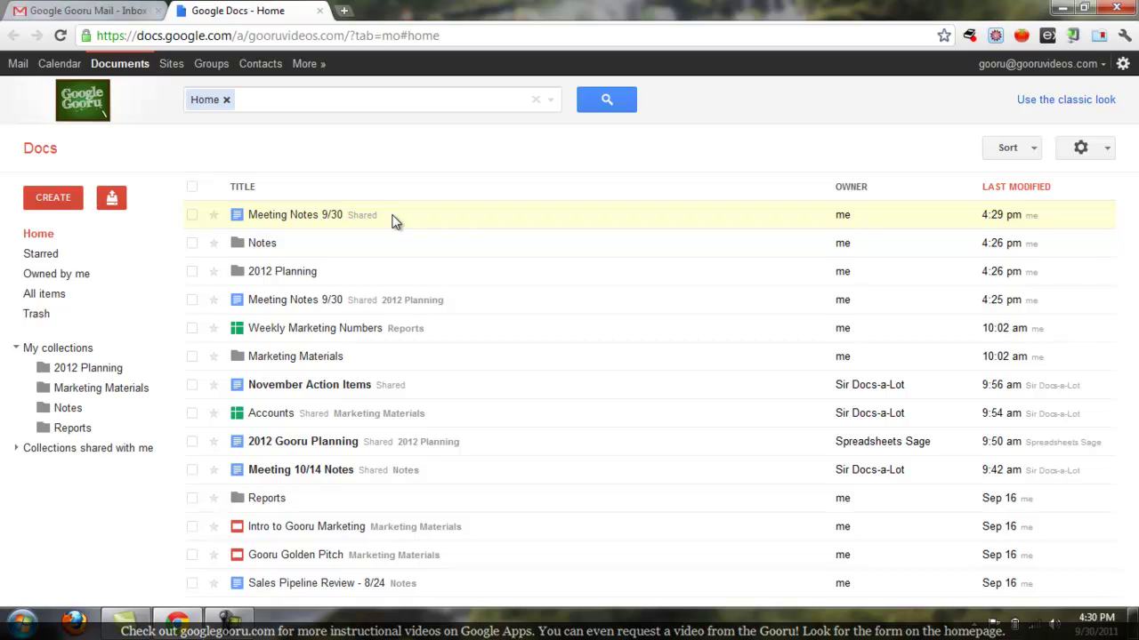
# - Drag 'Meeting Notes 9/30' onto the Notes collection in the sidebar
pyautogui.moveTo(388, 218); pyautogui.dragTo(102, 408)
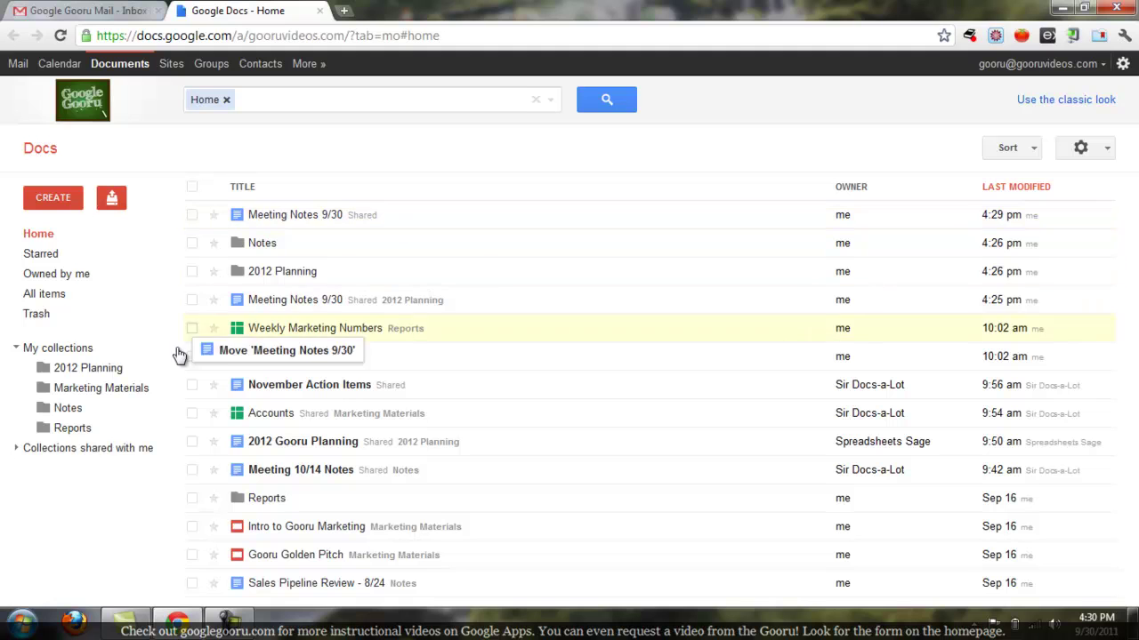